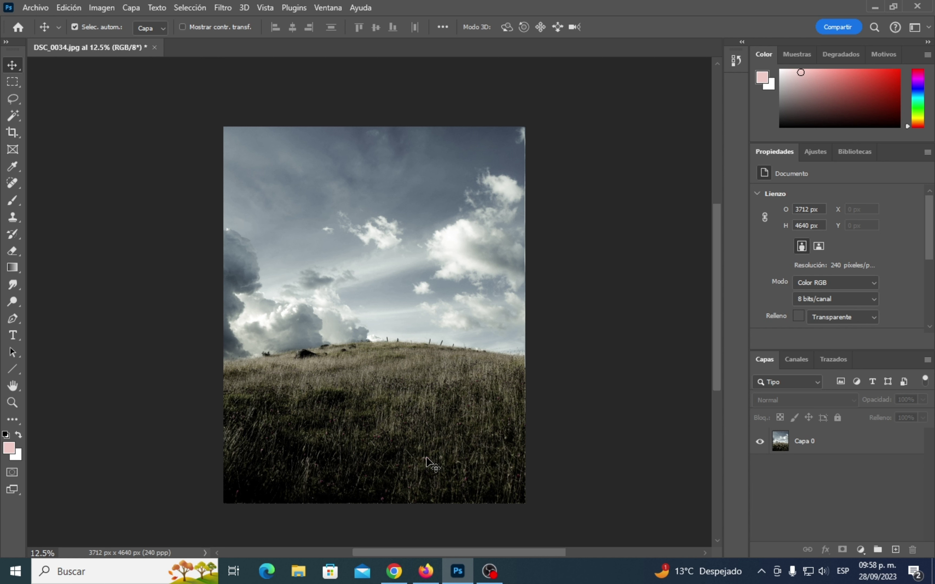
# Switch to the Rectangular Marquee Tool and zoom the hill photo in to 16.67%
pyautogui.click(20, 83)
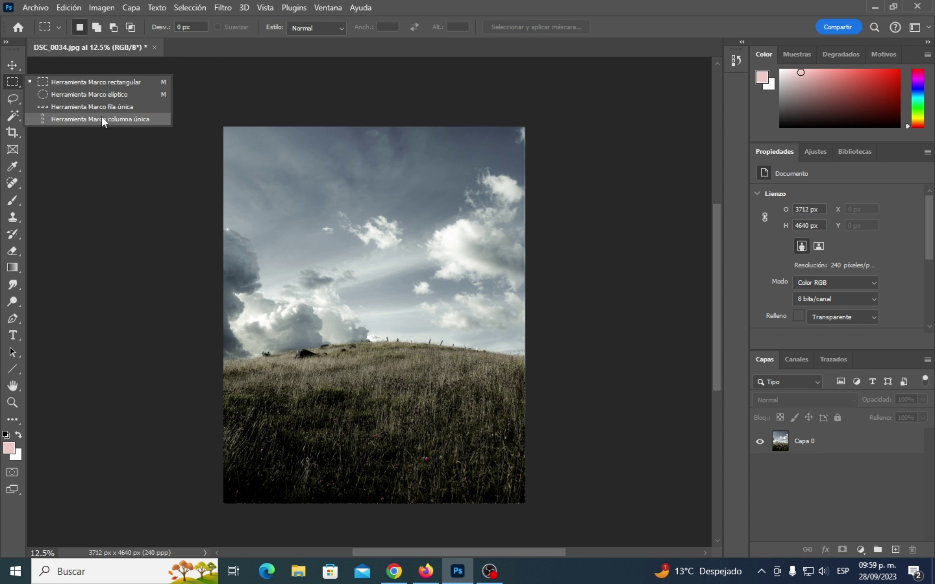
pyautogui.click(88, 83)
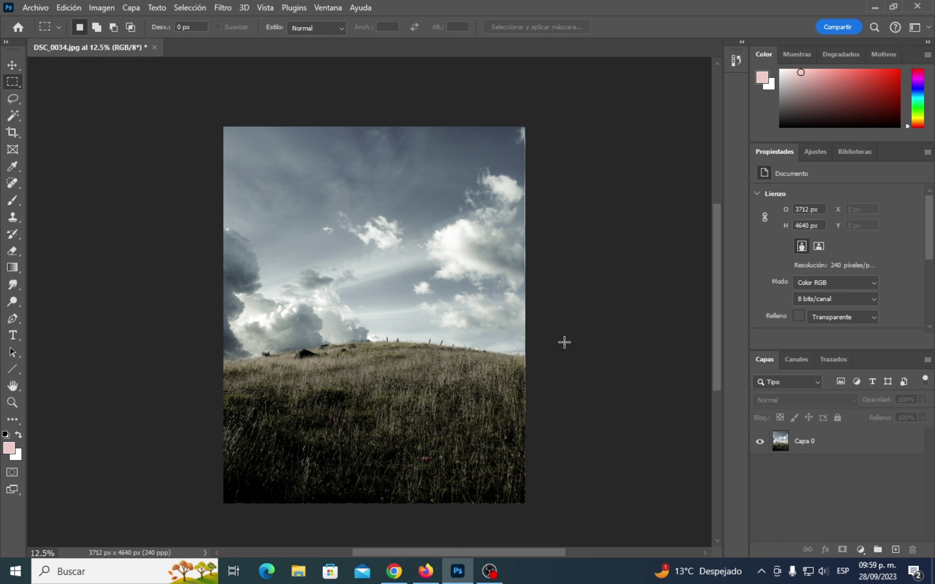
pyautogui.hotkey('ctrl', '+')
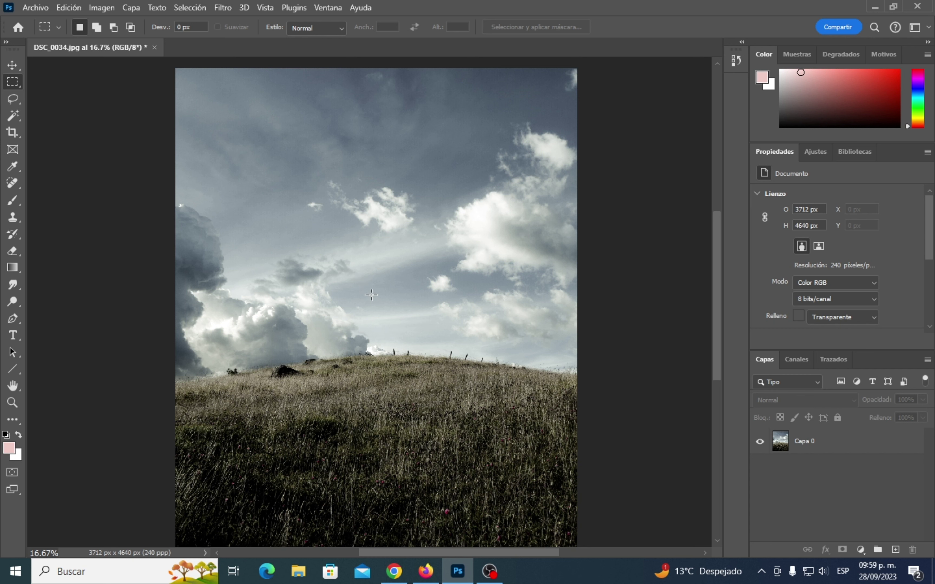
# Select a rectangle of sky over the hilltop and enter 'palacio renacentista' as the generative fill prompt
pyautogui.moveTo(362, 276); pyautogui.dragTo(525, 369)
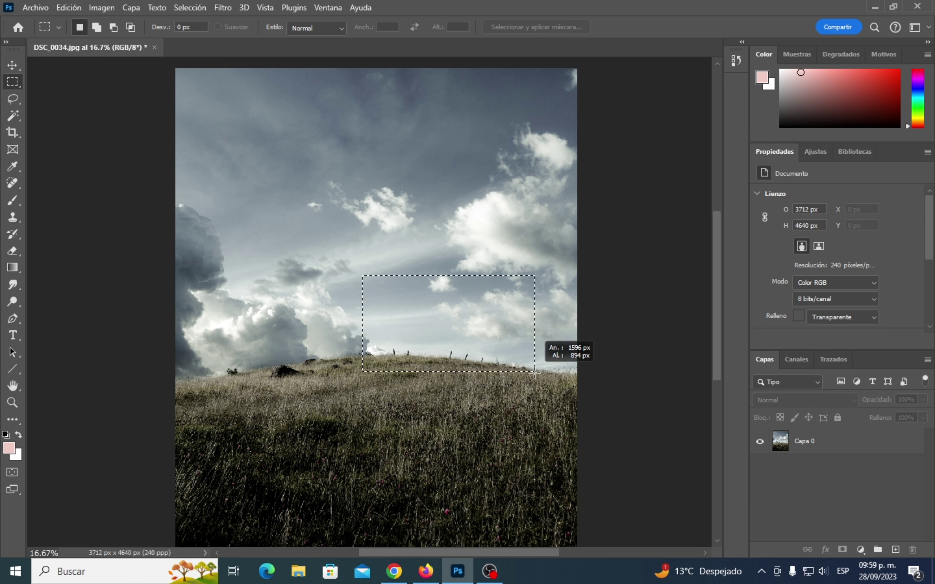
pyautogui.moveTo(525, 369); pyautogui.dragTo(534, 372)
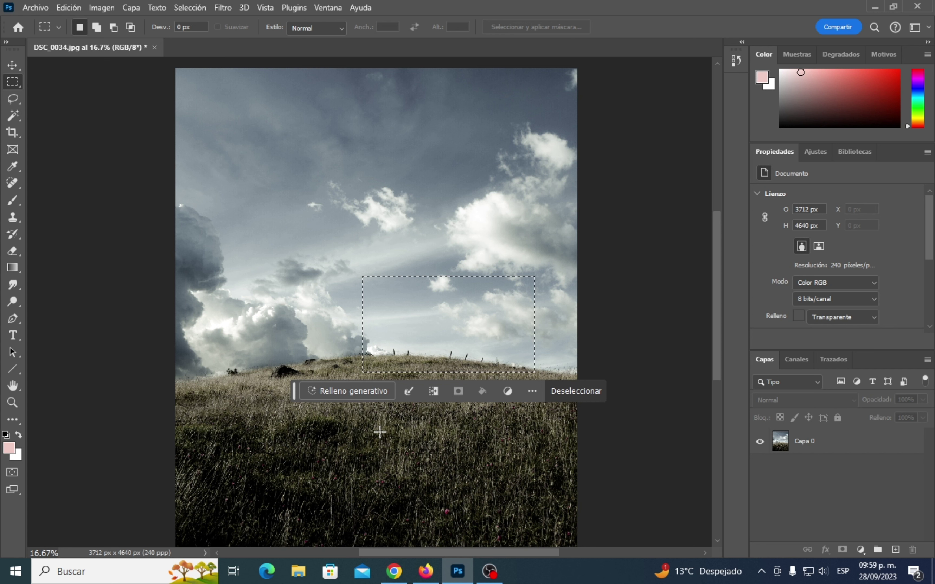
pyautogui.click(369, 392)
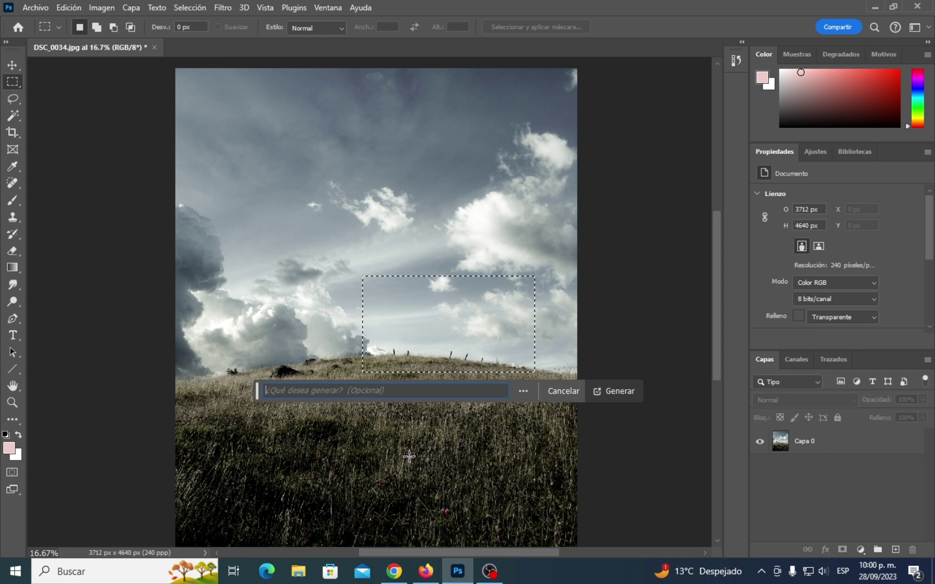
pyautogui.write('palacio ren')
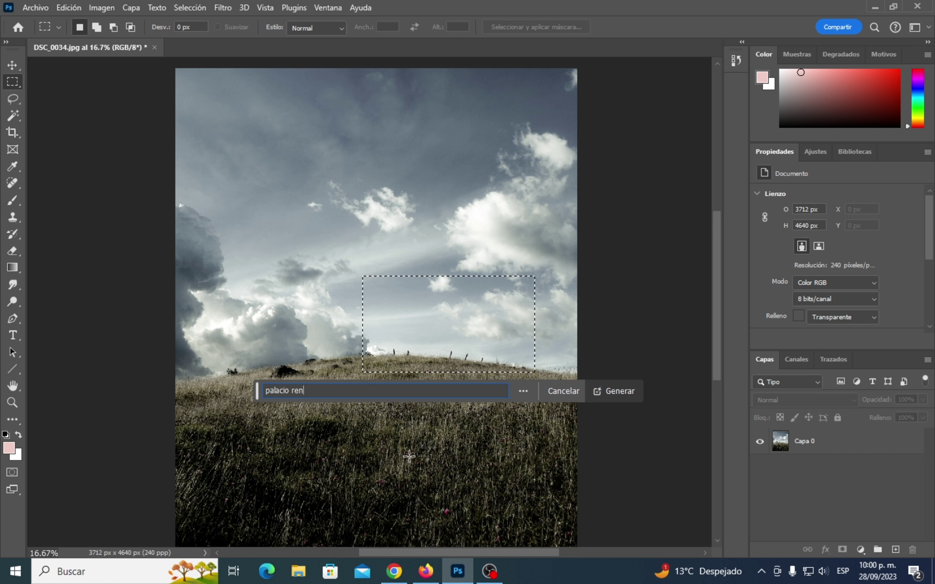
pyautogui.write('acentis')
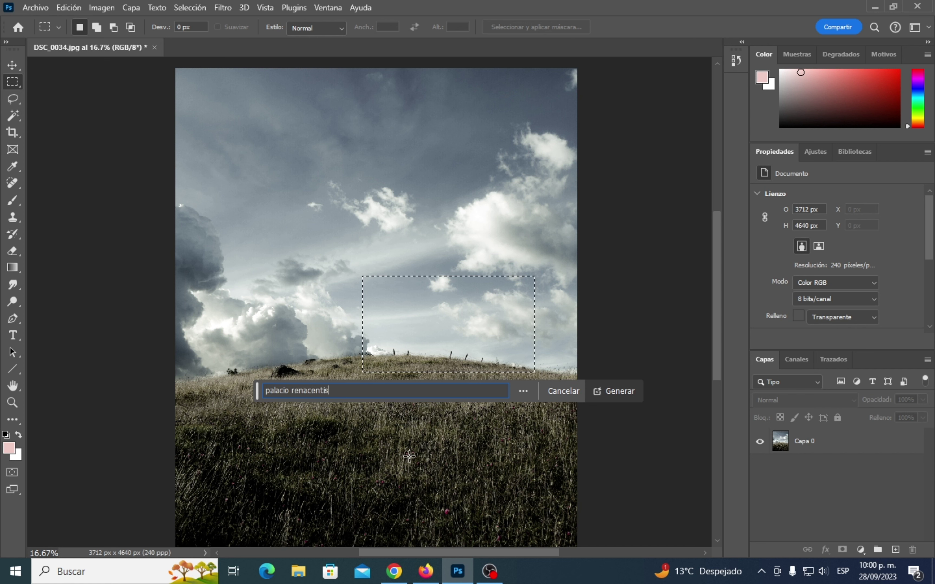
pyautogui.write('ta')
# Generate the palace, compare the variations, and keep variation 2, the round colonnaded palace
pyautogui.click(615, 394)
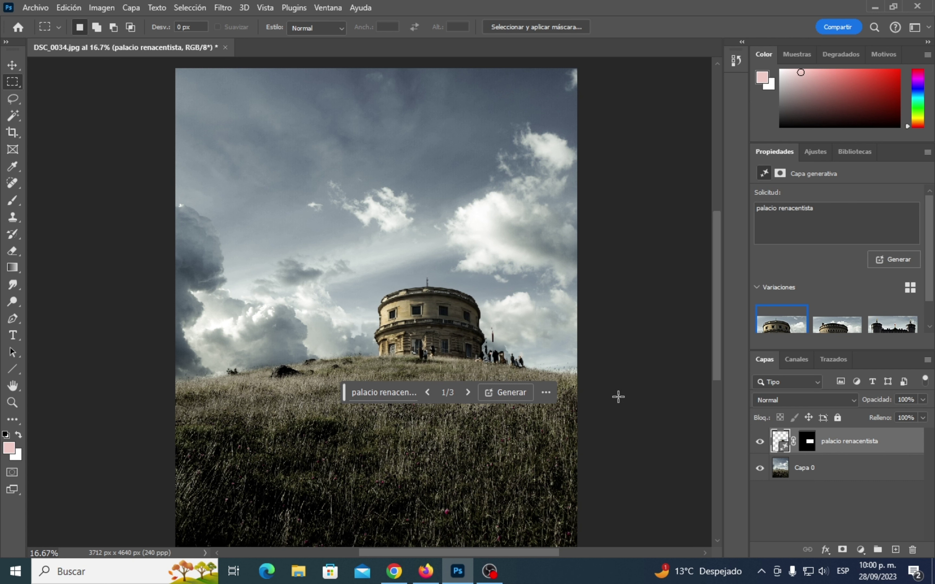
pyautogui.scroll(-1, 763, 288)
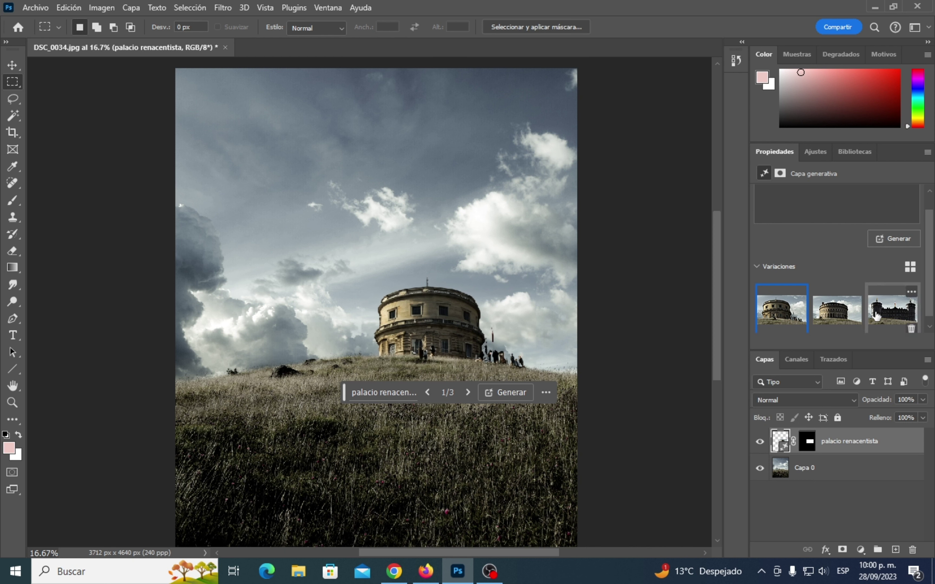
pyautogui.scroll(-1, 825, 325)
pyautogui.click(829, 314)
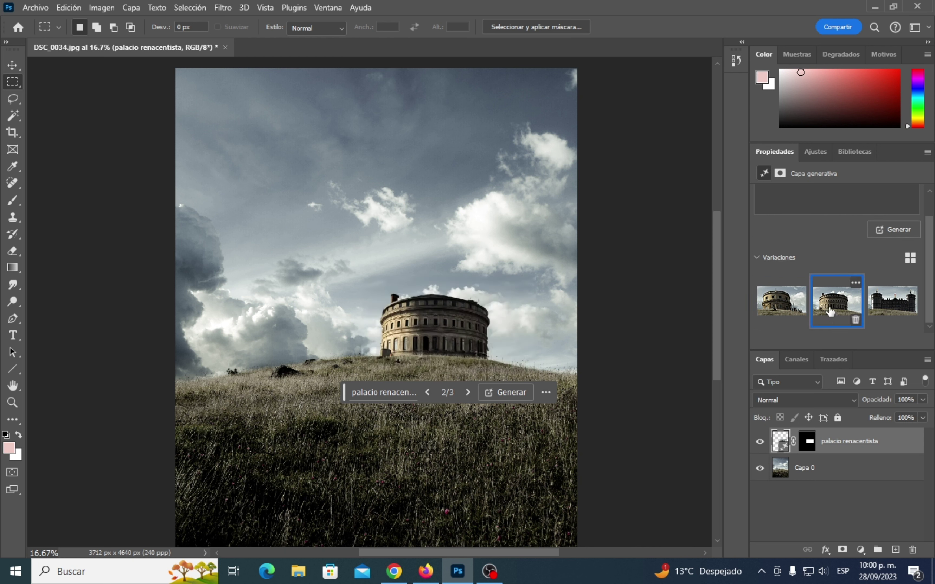
pyautogui.click(892, 306)
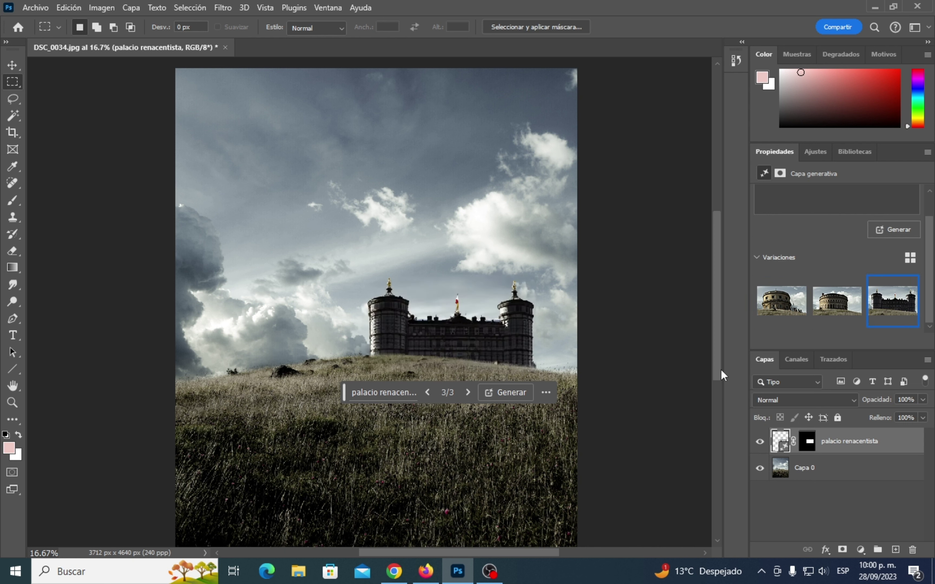
pyautogui.click(850, 309)
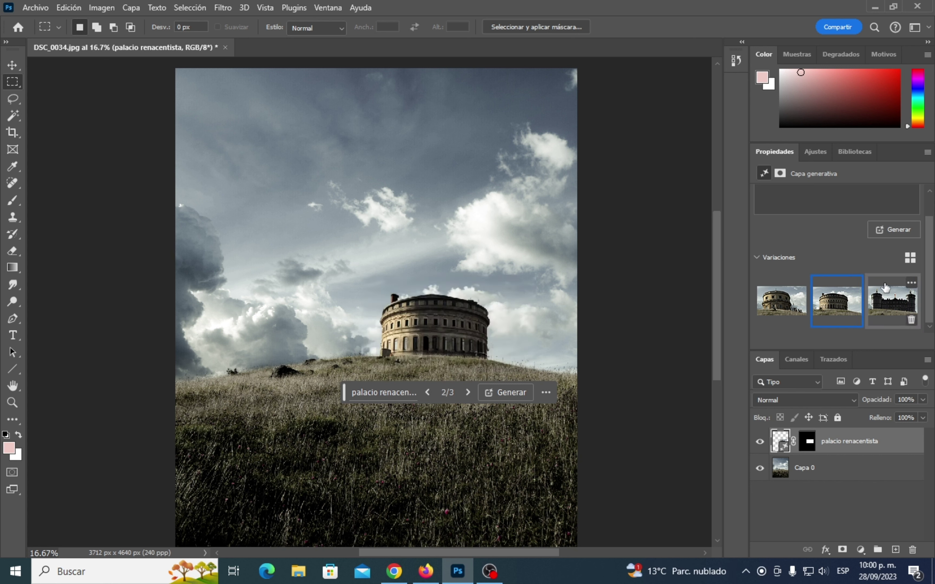
pyautogui.click(907, 259)
pyautogui.scroll(-3, 872, 314)
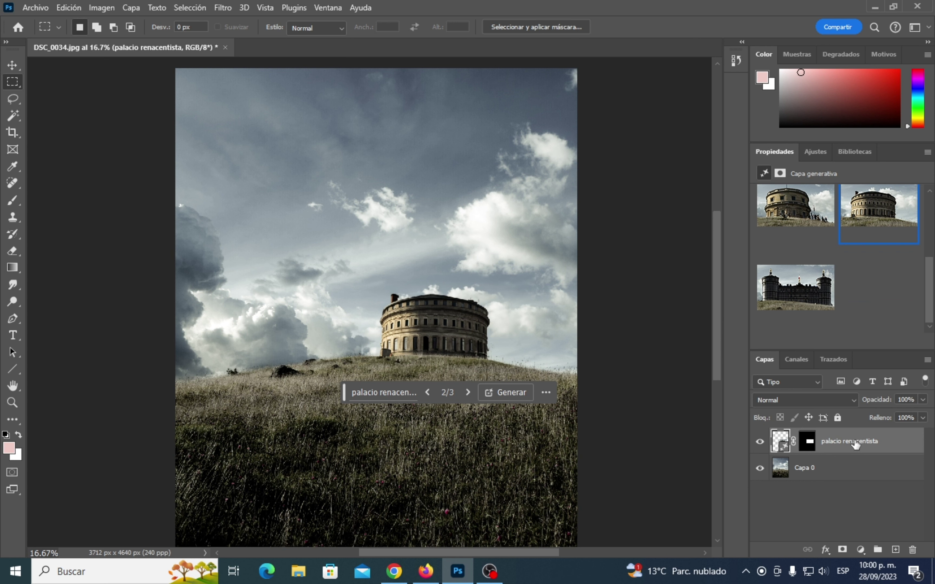
# Delete the round palace layer and regenerate 'palacio renacentista' in a new hilltop rectangle
pyautogui.press('Delete')
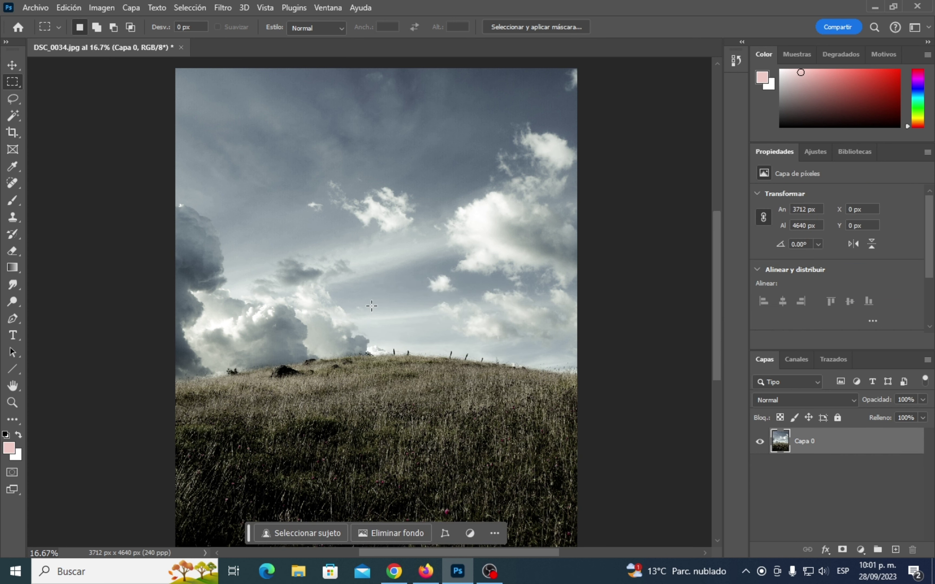
pyautogui.moveTo(376, 286); pyautogui.dragTo(539, 372)
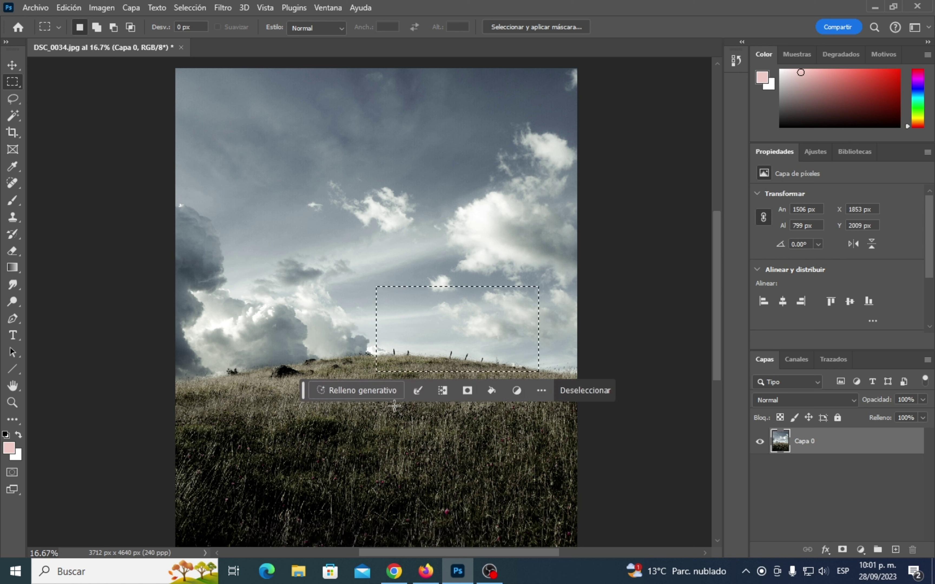
pyautogui.click(383, 390)
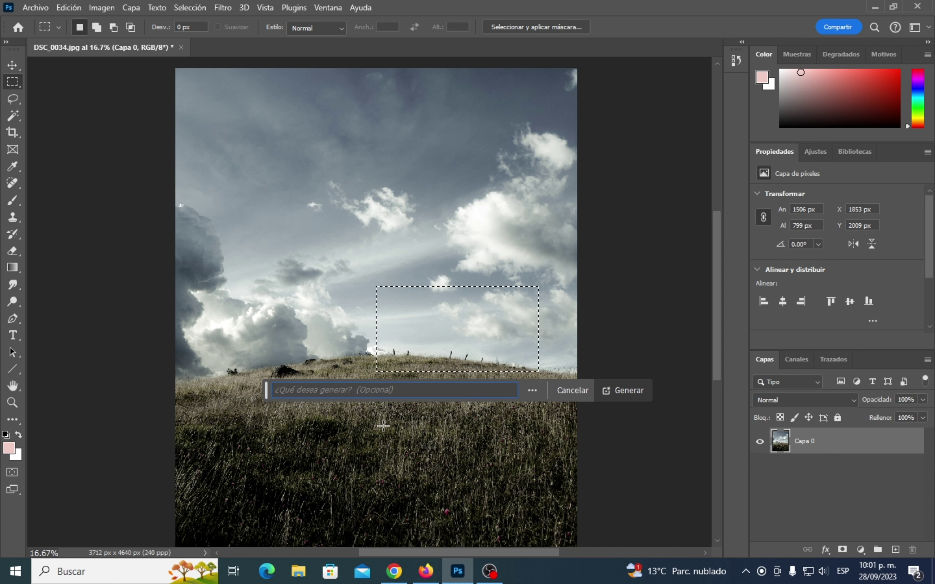
pyautogui.write('palacio ')
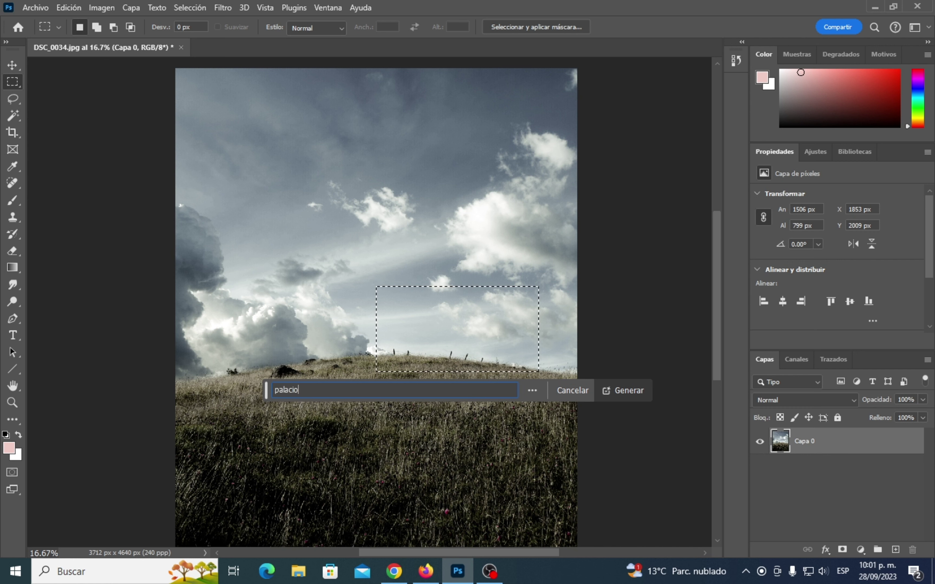
pyautogui.write('renacentis')
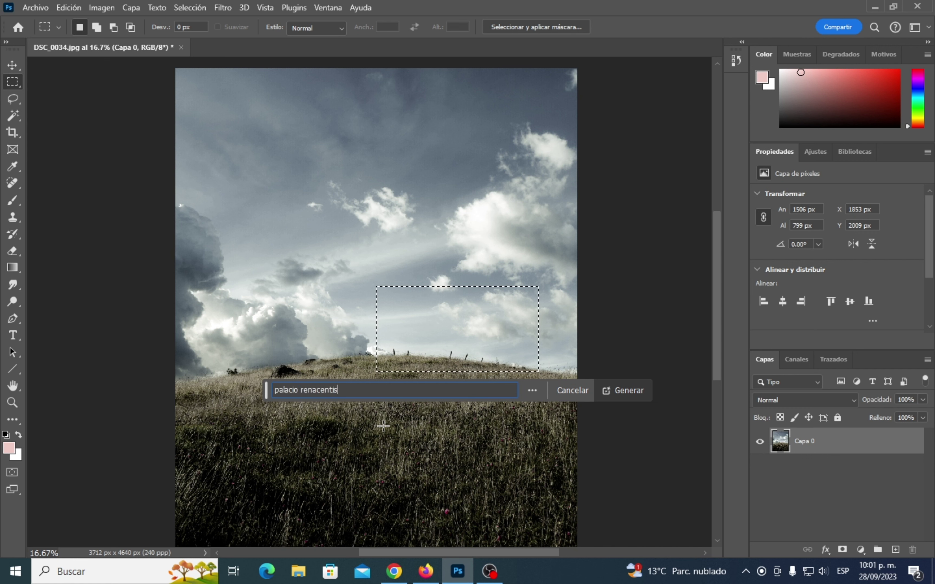
pyautogui.write('ta')
pyautogui.click(631, 394)
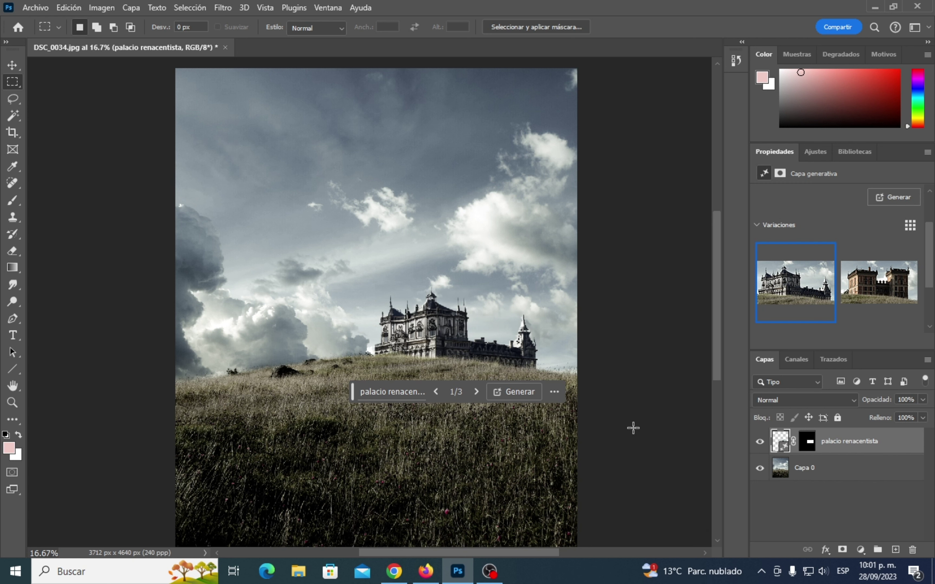
# Preview palace variations 2 and 3, then keep variation 1, the ornate spired palace
pyautogui.scroll(-1, 817, 292)
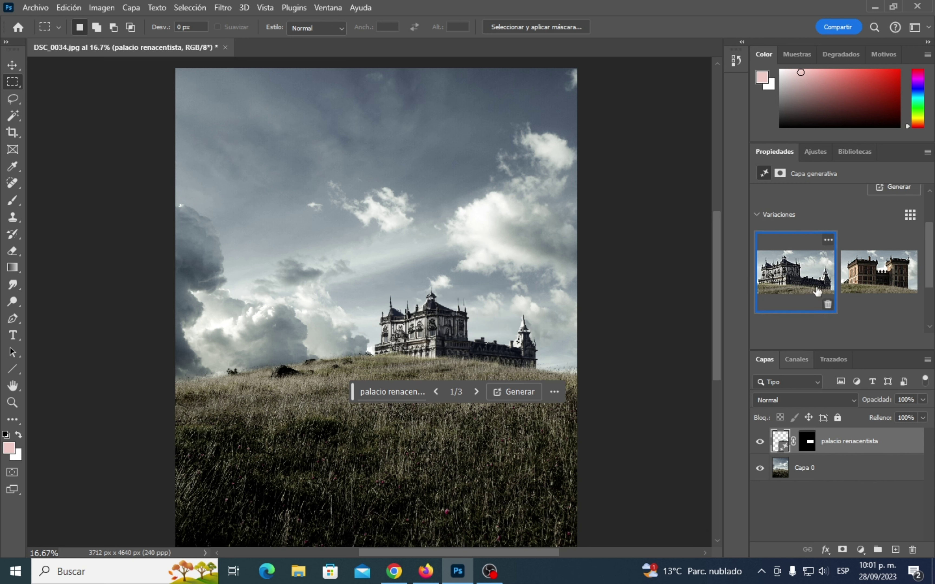
pyautogui.scroll(-1, 816, 292)
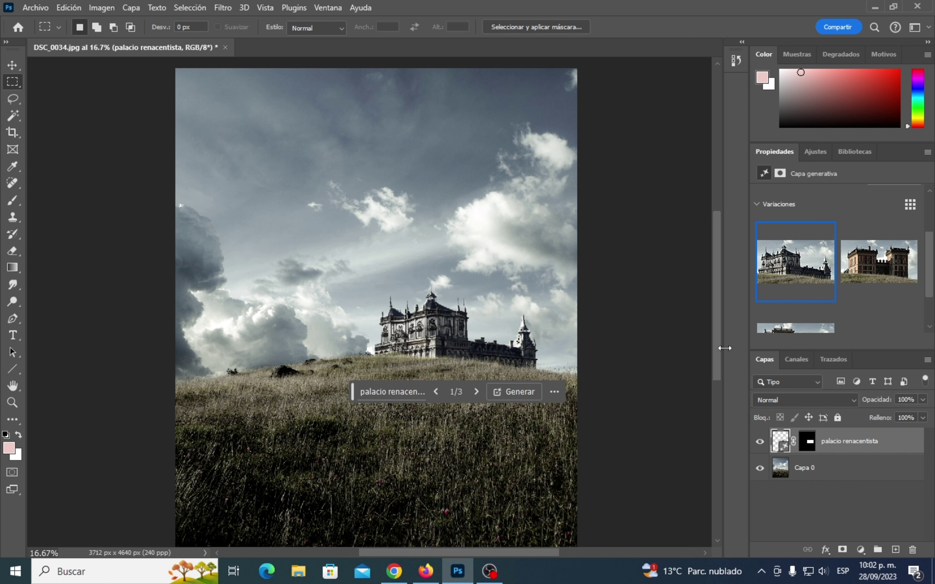
pyautogui.click(873, 274)
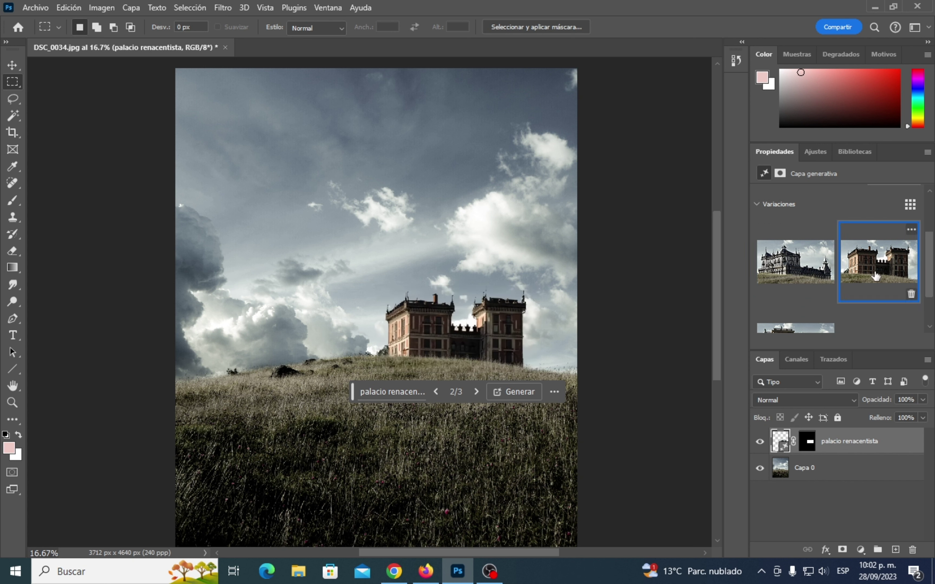
pyautogui.scroll(-2, 871, 297)
pyautogui.scroll(-2, 796, 313)
pyautogui.click(796, 303)
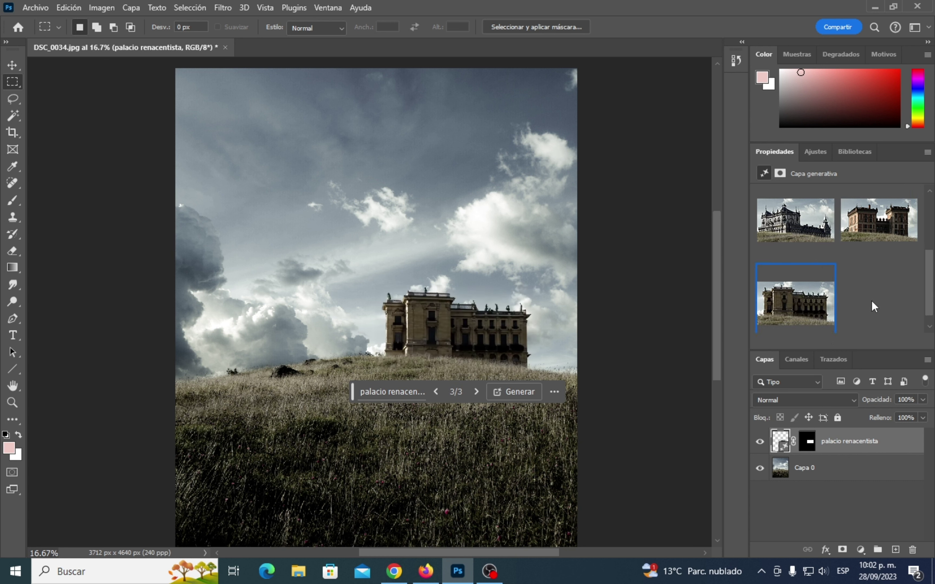
pyautogui.scroll(-1, 872, 298)
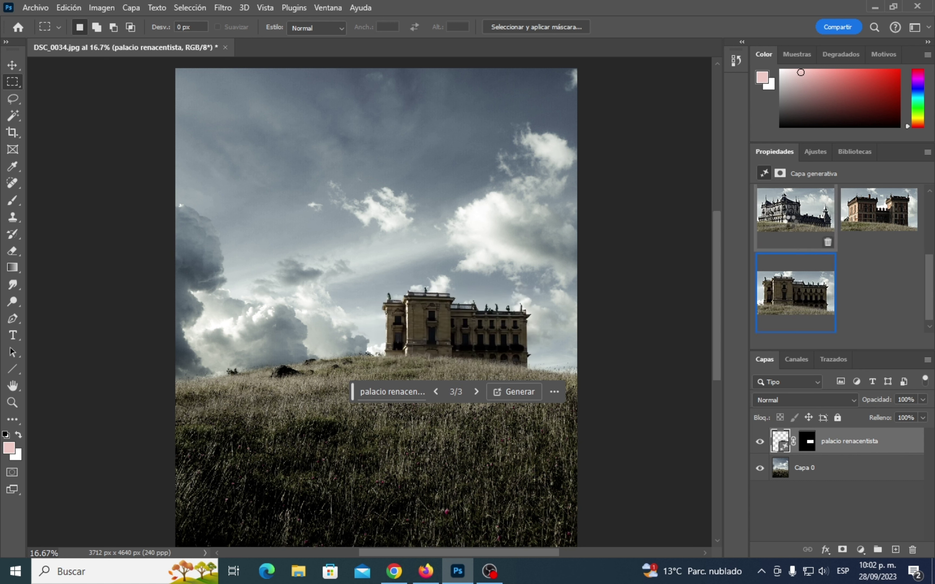
pyautogui.click(795, 217)
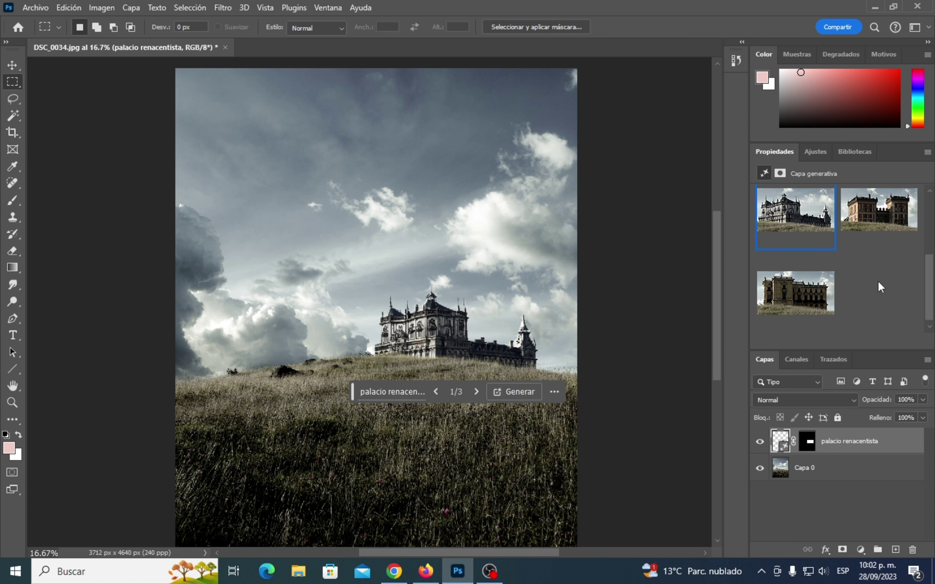
pyautogui.scroll(-2, 599, 351)
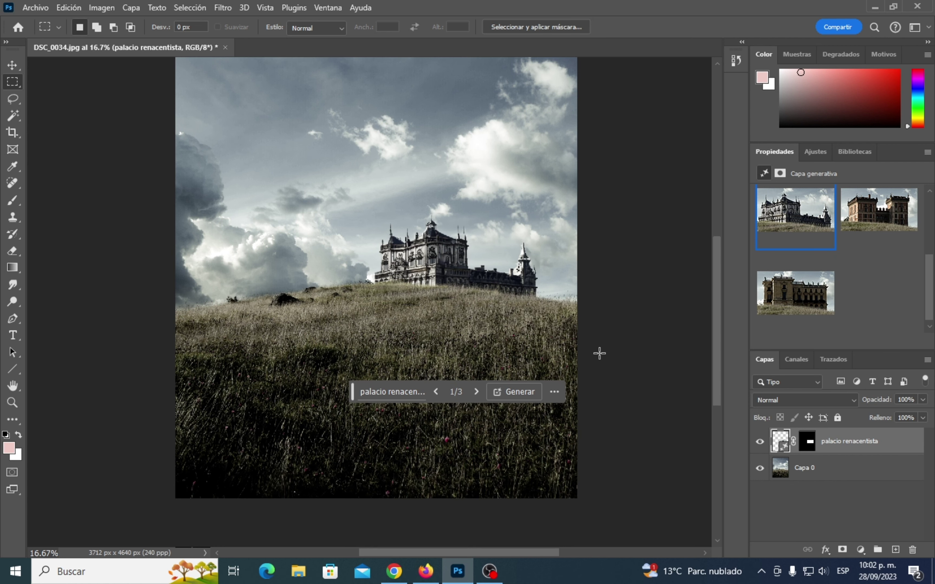
pyautogui.scroll(1, 599, 353)
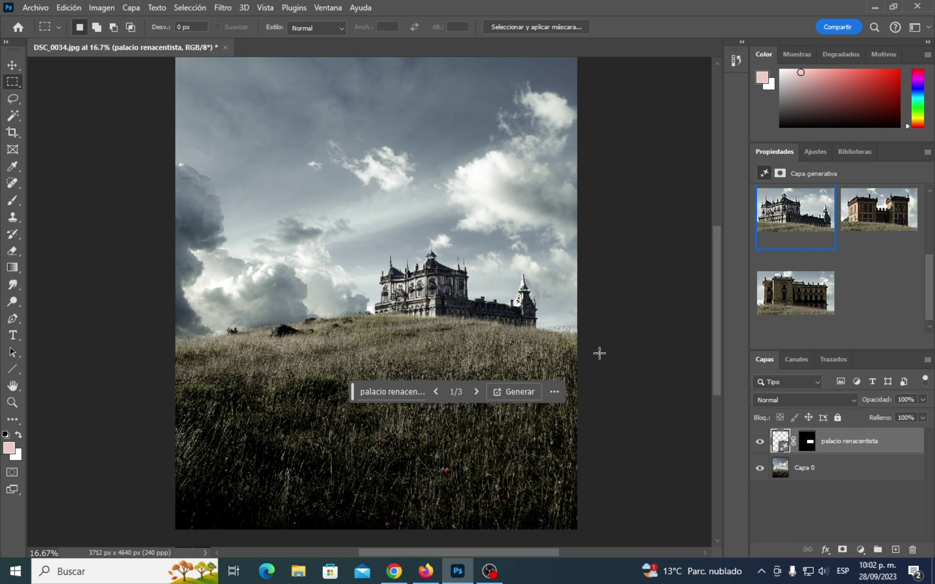
pyautogui.scroll(-1, 600, 354)
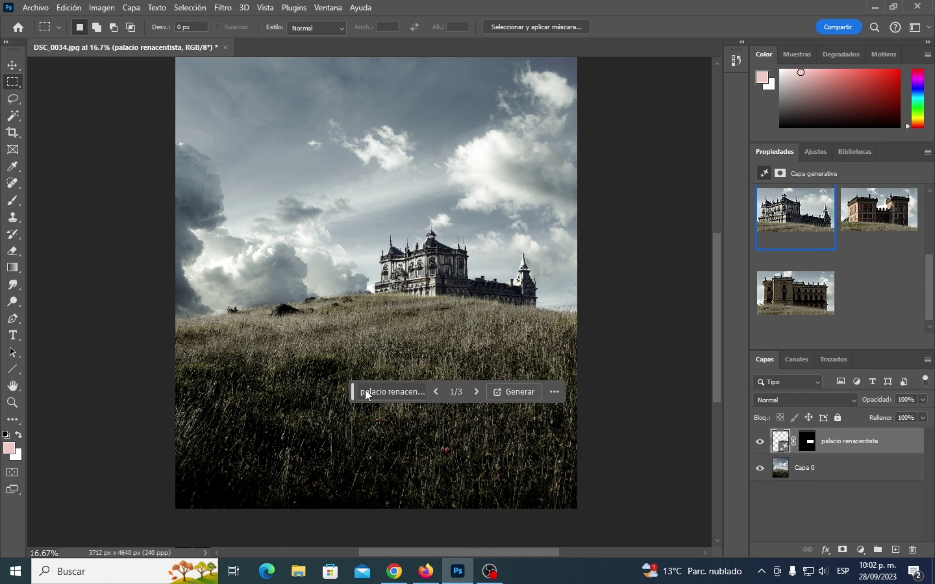
# Lasso the lower meadow below the hill and enter 'lago' as the generative fill prompt
pyautogui.moveTo(350, 394)
pyautogui.mouseDown()
pyautogui.moveTo(341, 400)
pyautogui.moveTo(36, 201)
pyautogui.mouseUp()
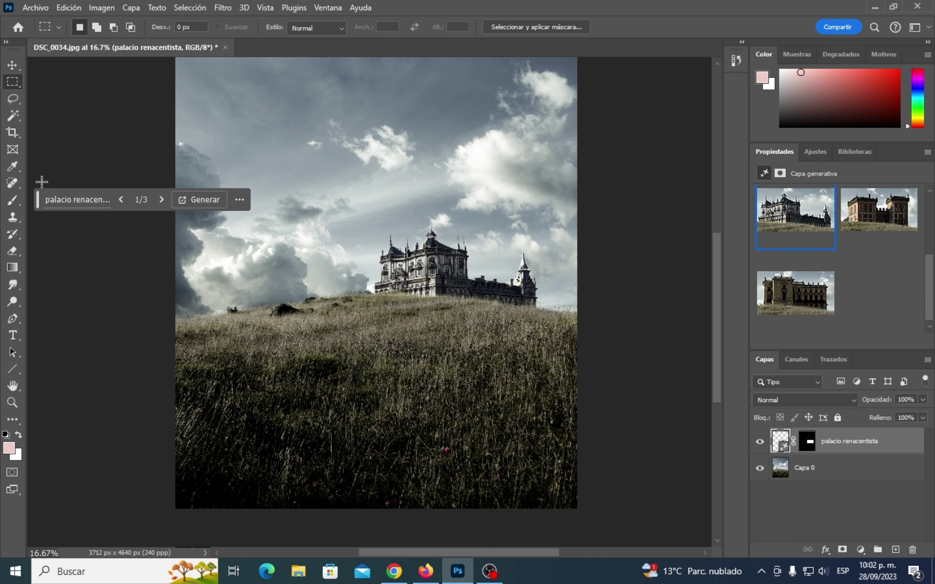
pyautogui.click(18, 103)
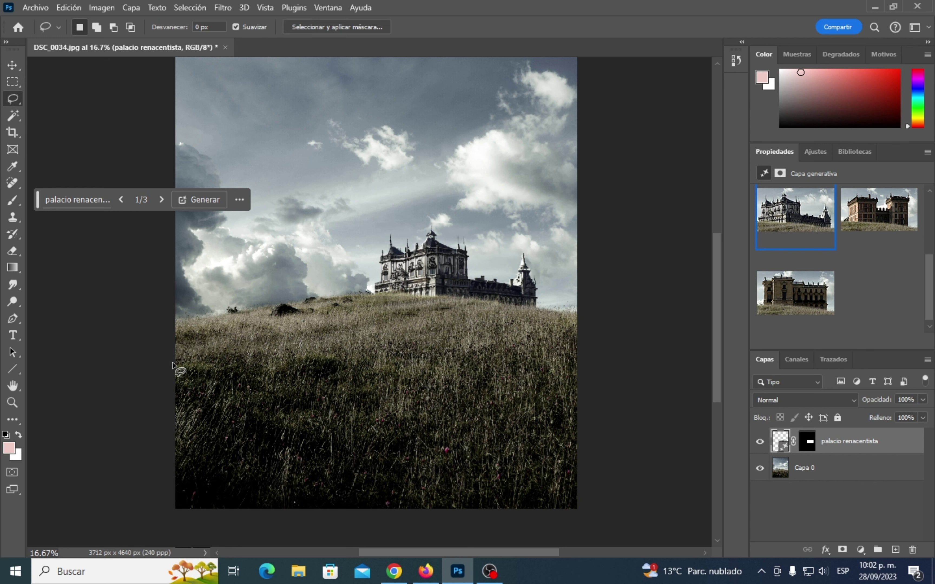
pyautogui.moveTo(173, 346)
pyautogui.mouseDown()
pyautogui.moveTo(437, 335)
pyautogui.moveTo(576, 346)
pyautogui.moveTo(599, 503)
pyautogui.moveTo(567, 521)
pyautogui.moveTo(151, 532)
pyautogui.moveTo(112, 349)
pyautogui.mouseUp()
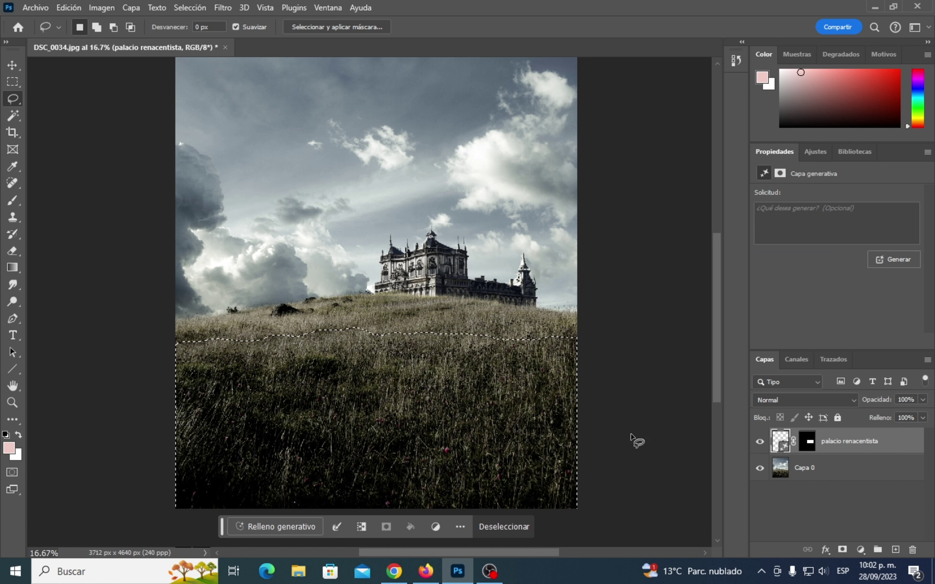
pyautogui.click(288, 525)
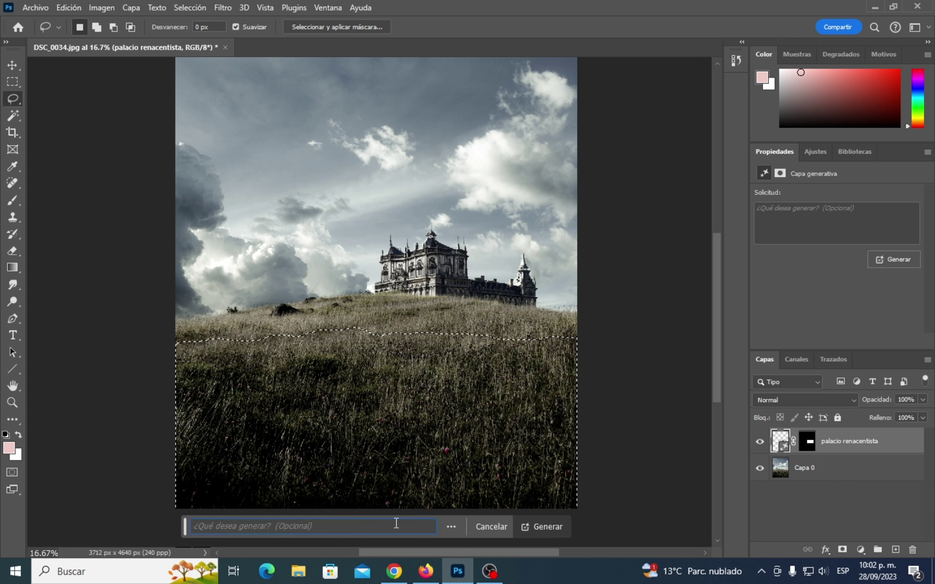
pyautogui.write('lago')
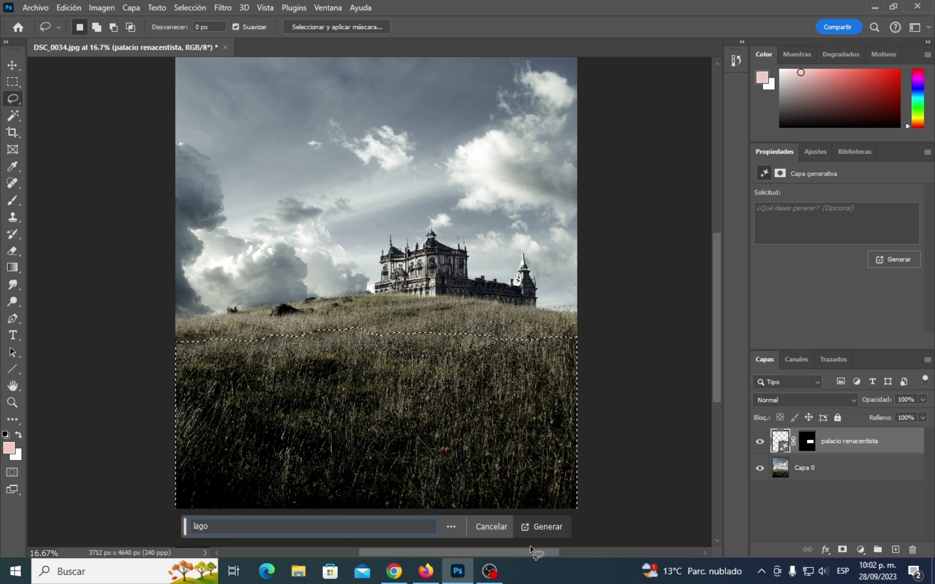
# Generate the 'lago' lake, preview all three variations, and keep variation 2 with the calm reflection
pyautogui.click(551, 524)
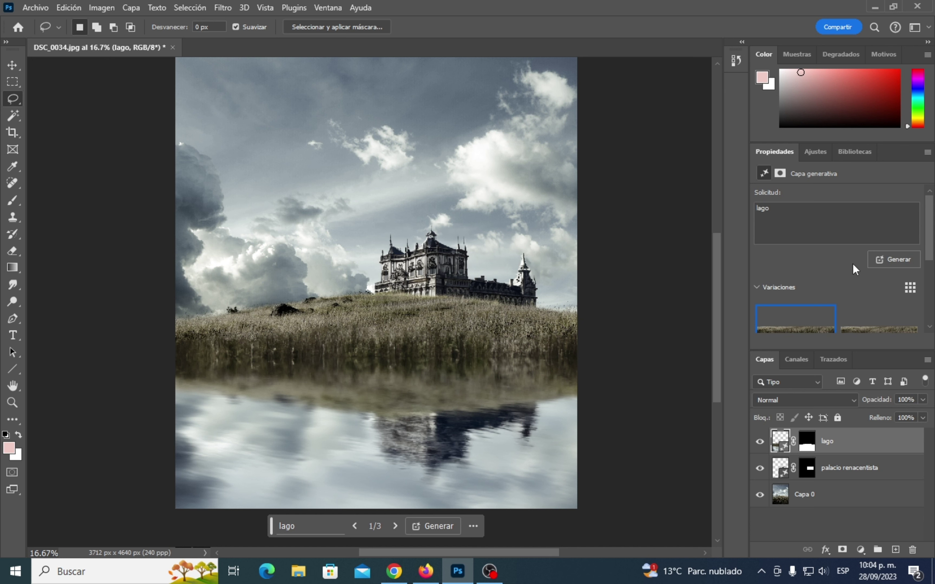
pyautogui.scroll(-2, 852, 263)
pyautogui.click(865, 261)
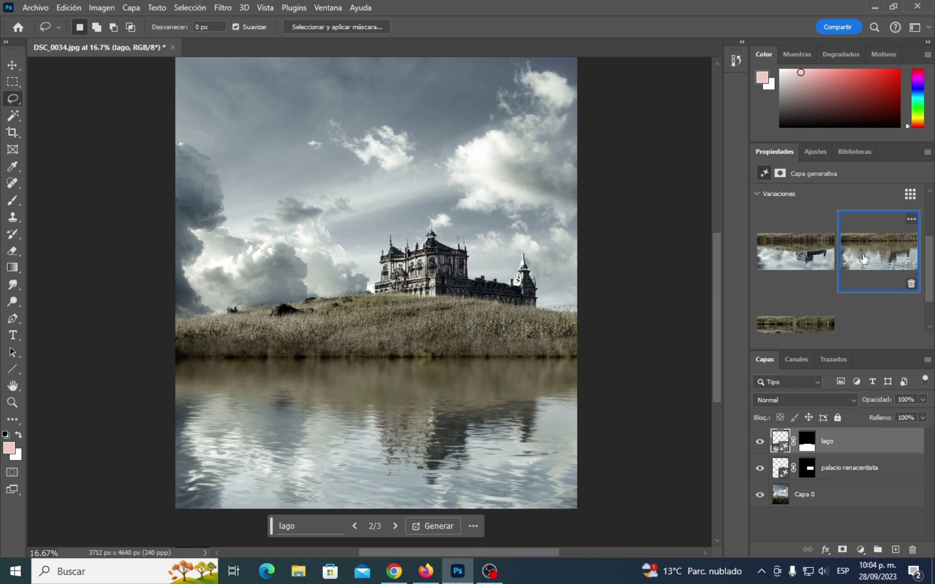
pyautogui.scroll(-1, 850, 271)
pyautogui.click(800, 305)
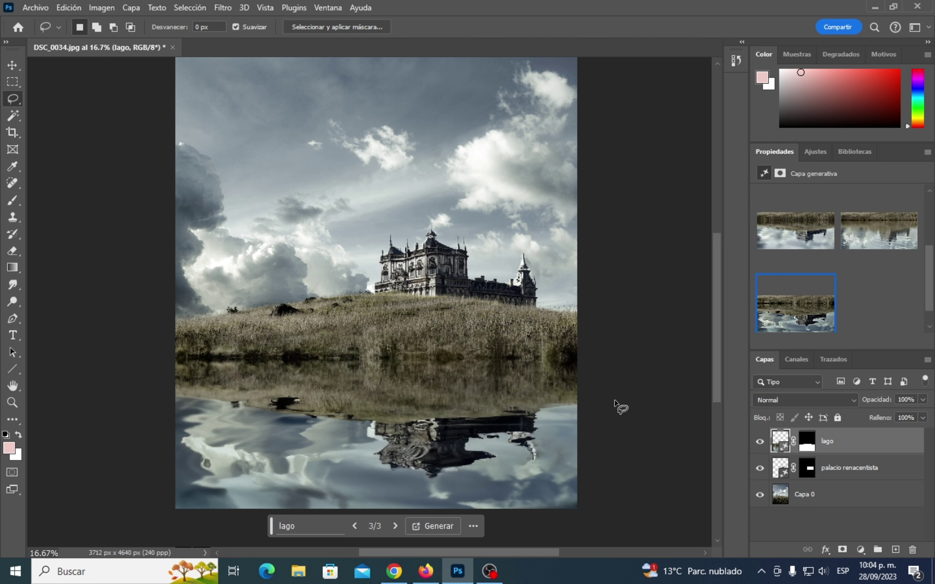
pyautogui.scroll(1, 883, 293)
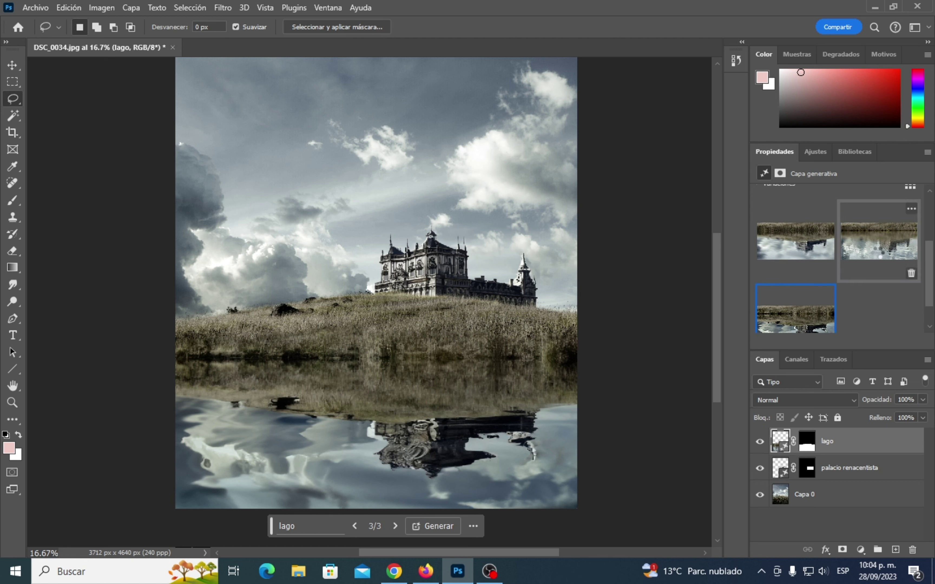
pyautogui.click(879, 256)
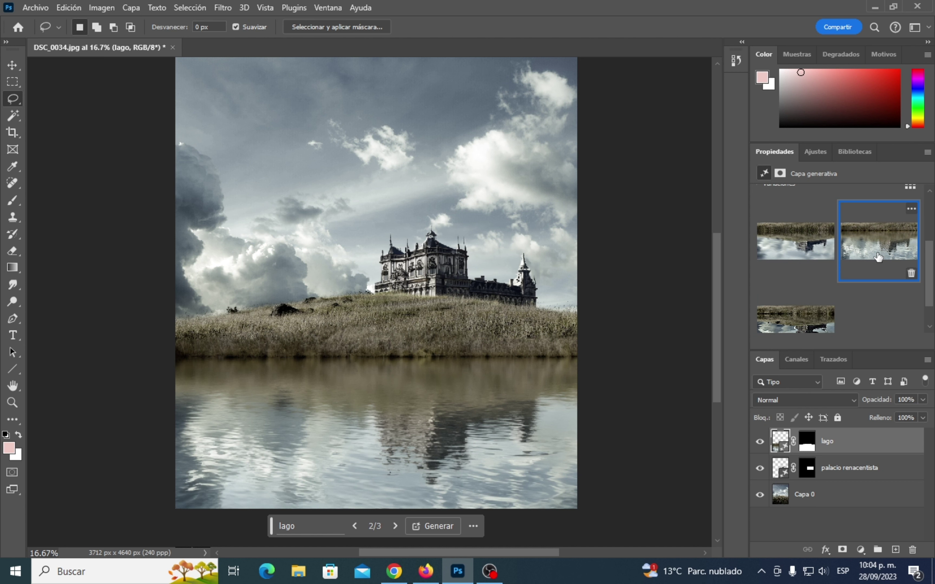
pyautogui.click(809, 251)
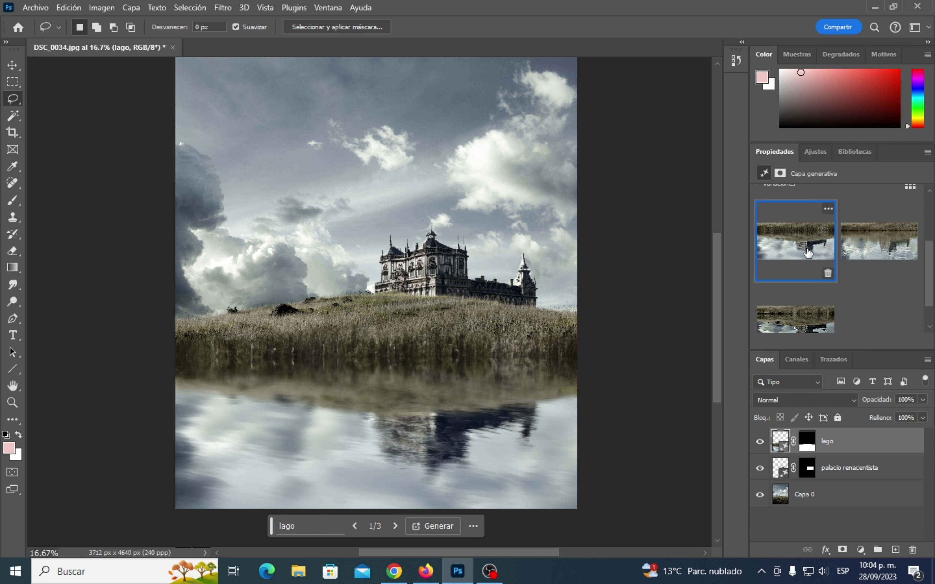
pyautogui.click(861, 266)
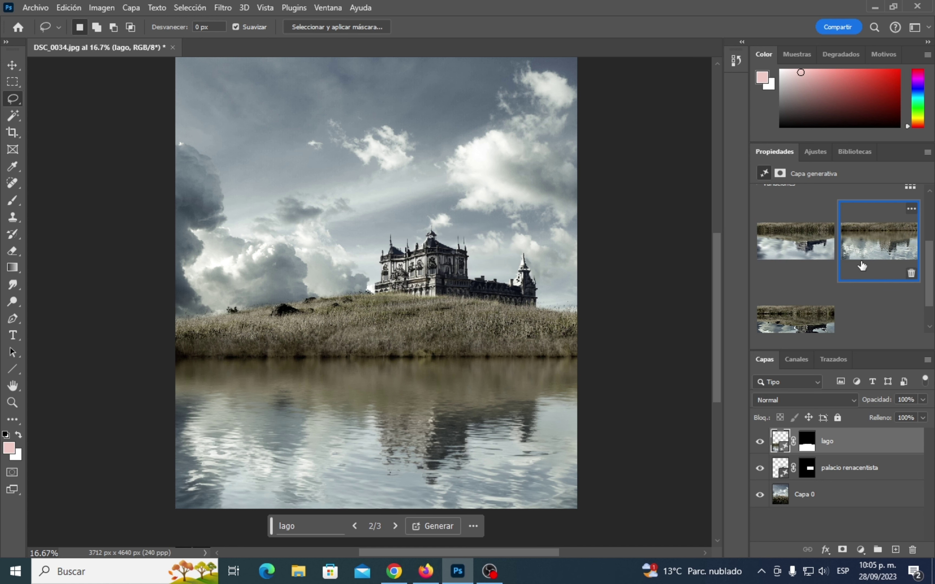
# Zoom out from 16.67% to 12.5% to see the whole palace-and-lake image
pyautogui.hotkey('ctrl', '-')
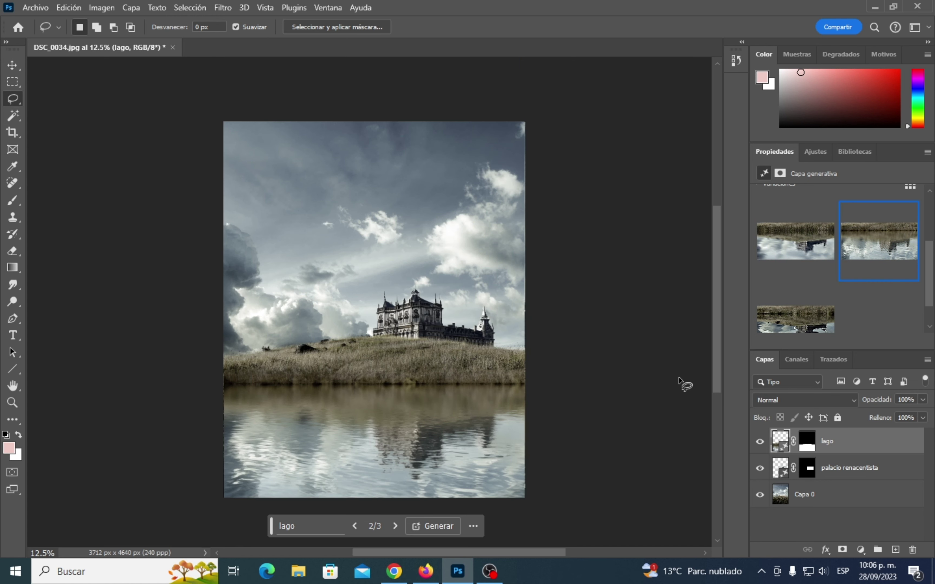